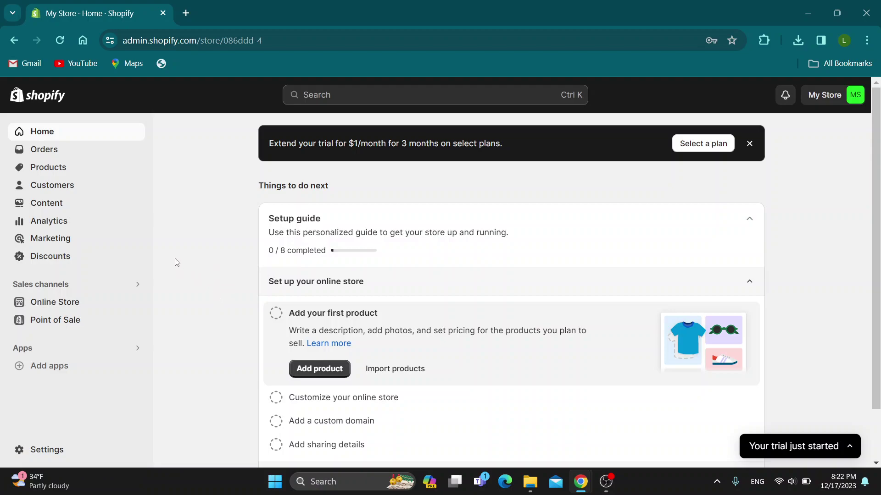
left_click(101, 173)
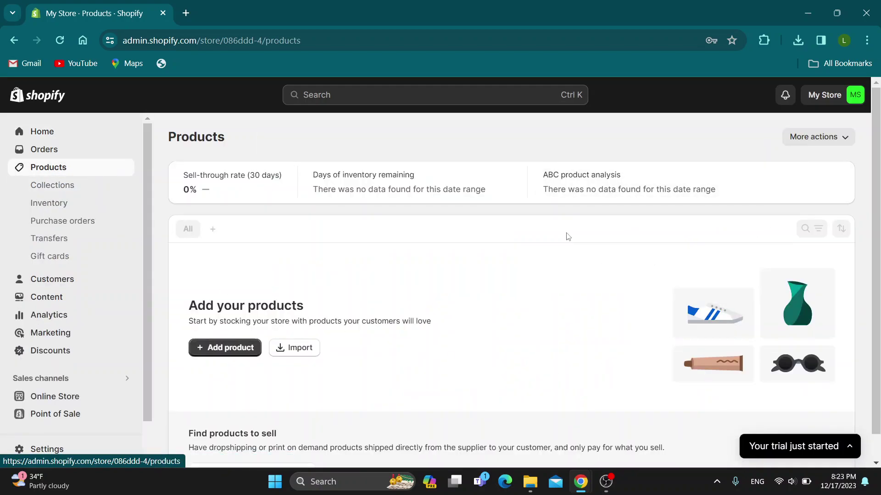
scroll(351, 296, "down", 1)
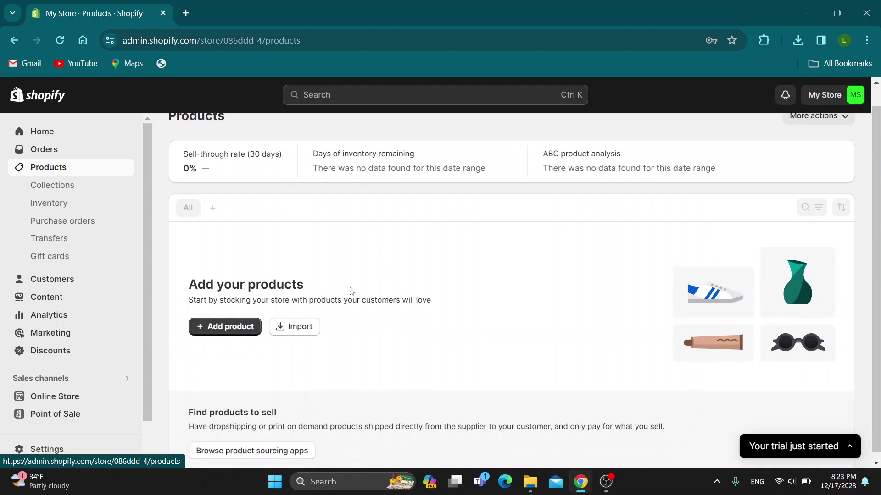
scroll(354, 289, "up", 1)
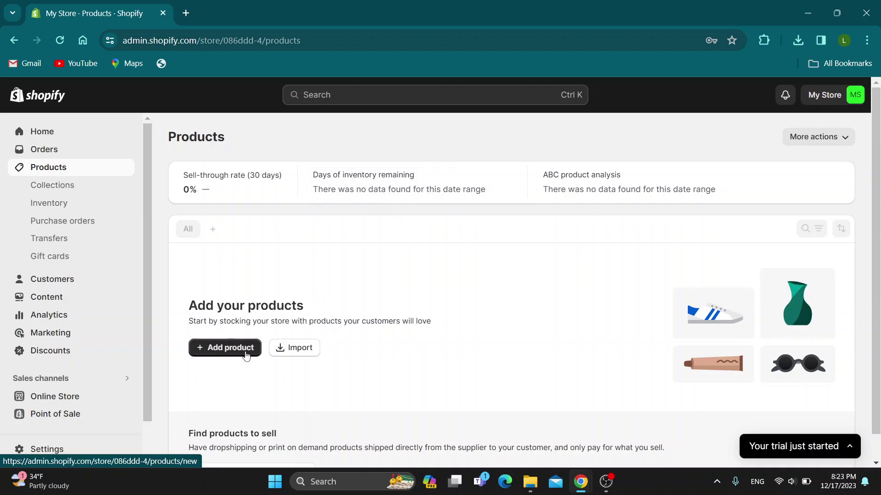
- Start a new product to bring up the blank Add product form
left_click(246, 352)
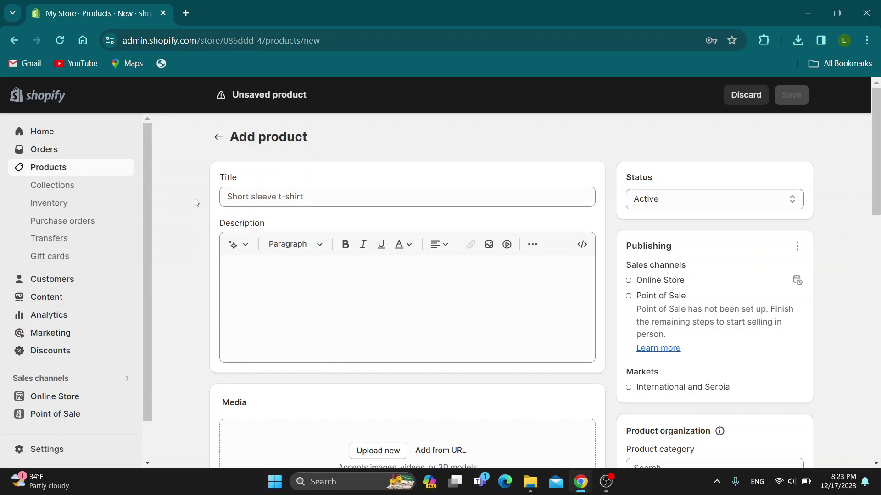
scroll(193, 213, "down", 2)
scroll(220, 227, "down", 1)
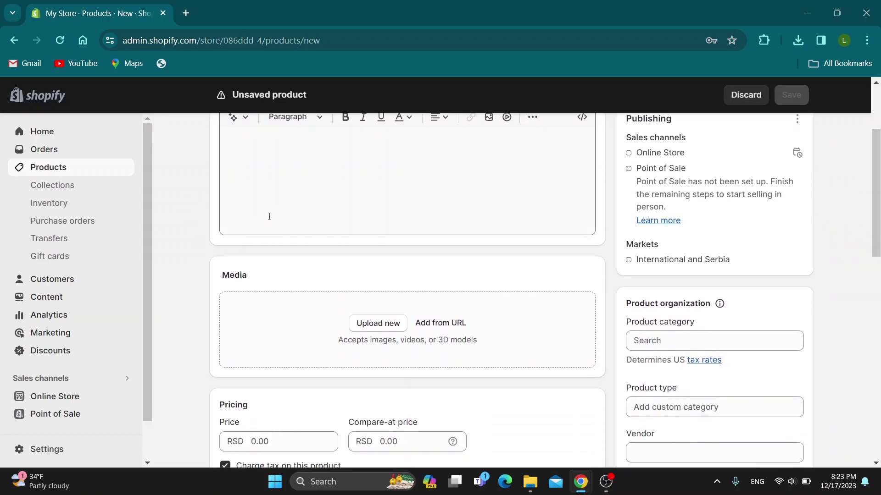
scroll(269, 216, "down", 1)
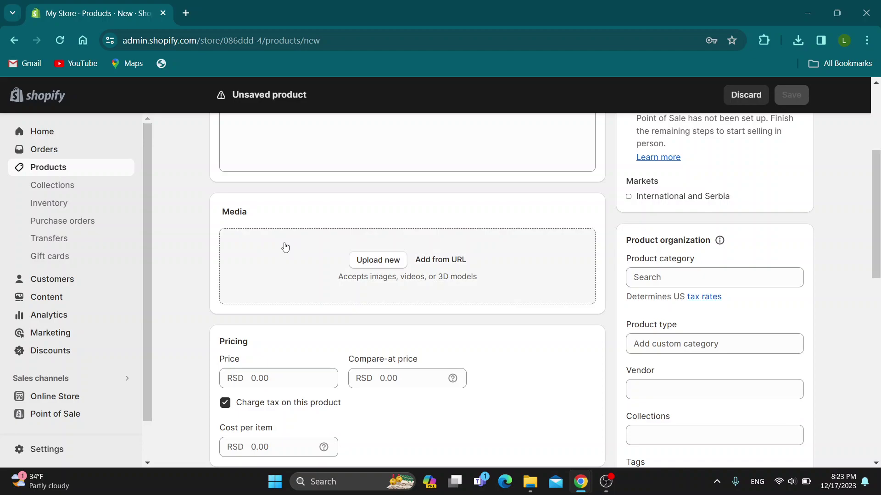
scroll(303, 282, "down", 1)
scroll(316, 296, "down", 1)
scroll(351, 242, "up", 2)
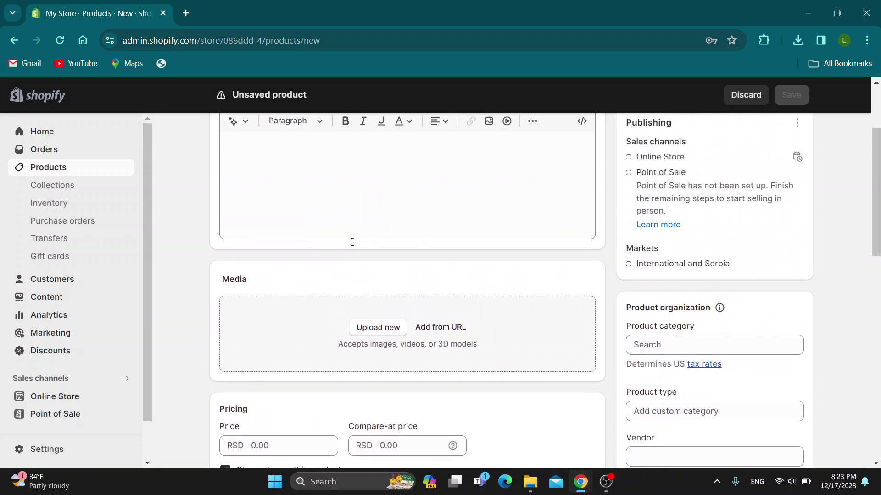
scroll(352, 242, "up", 1)
scroll(369, 249, "down", 4)
scroll(414, 212, "up", 1)
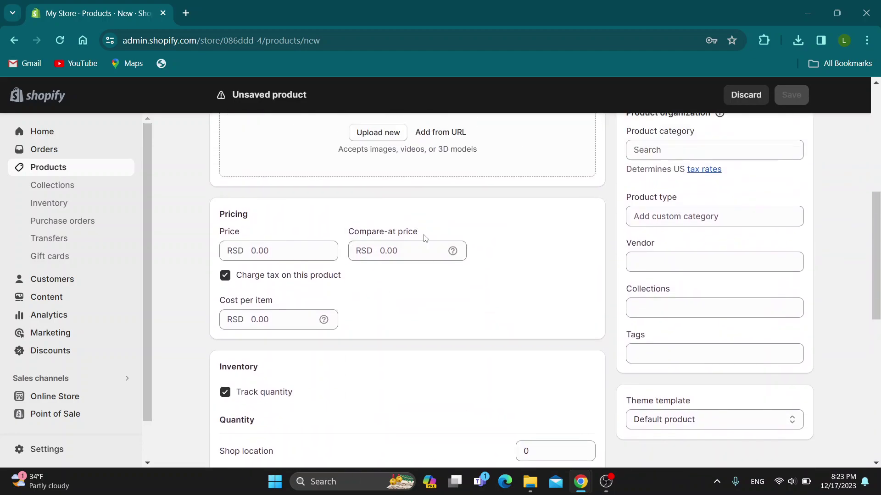
scroll(737, 205, "up", 1)
scroll(736, 205, "up", 1)
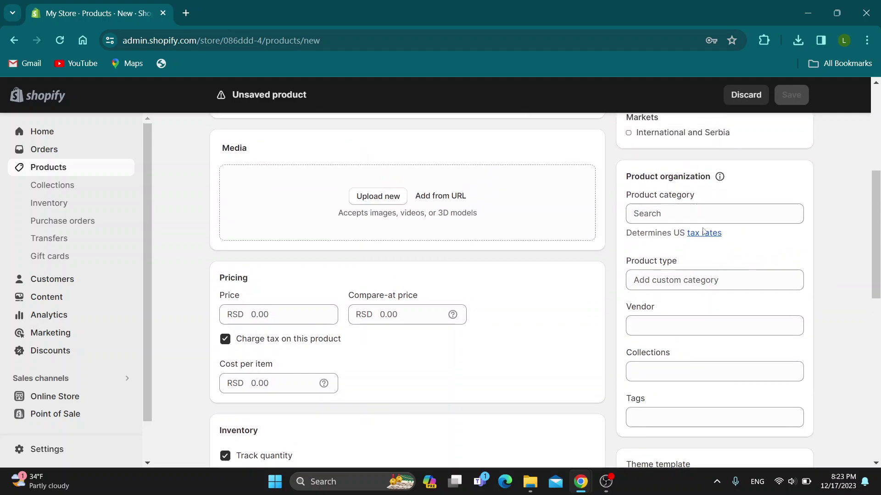
left_click(686, 282)
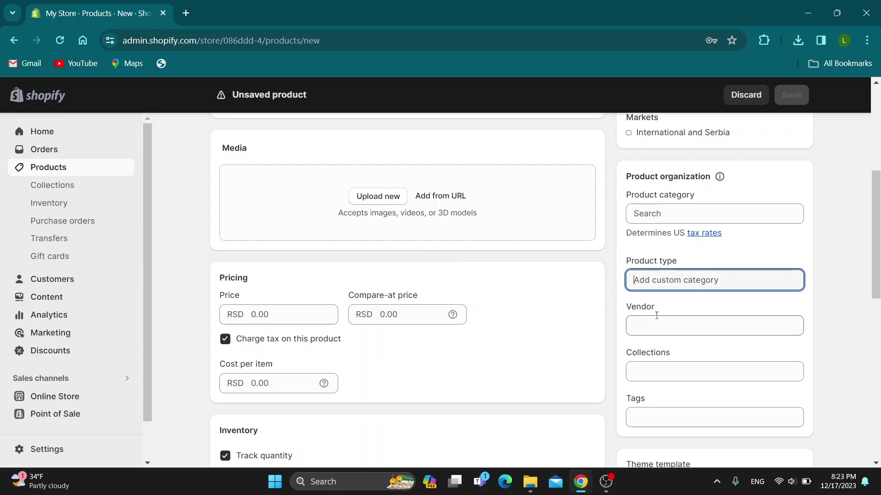
left_click(681, 325)
left_click(670, 371)
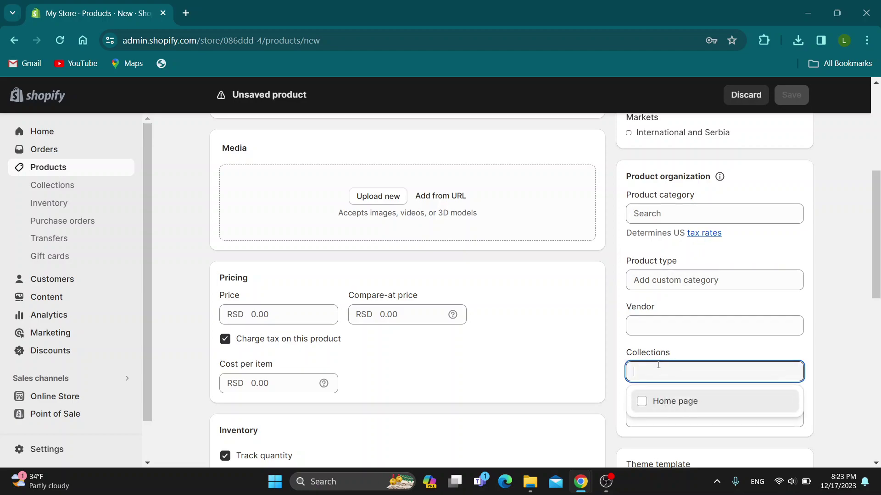
left_click(687, 326)
left_click(689, 280)
left_click(688, 213)
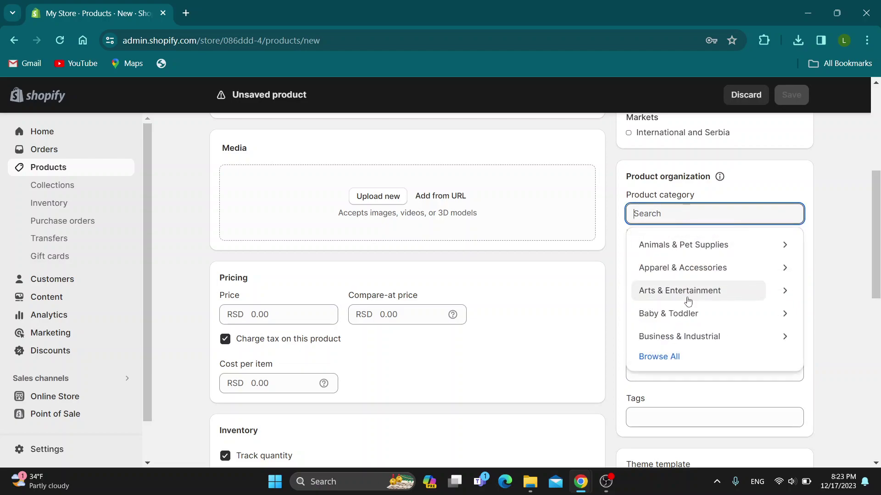
left_click(674, 371)
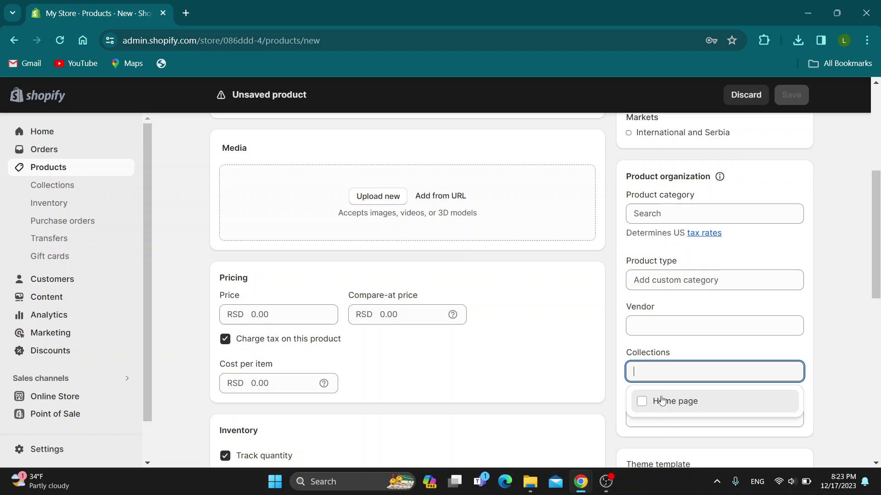
left_click(642, 401)
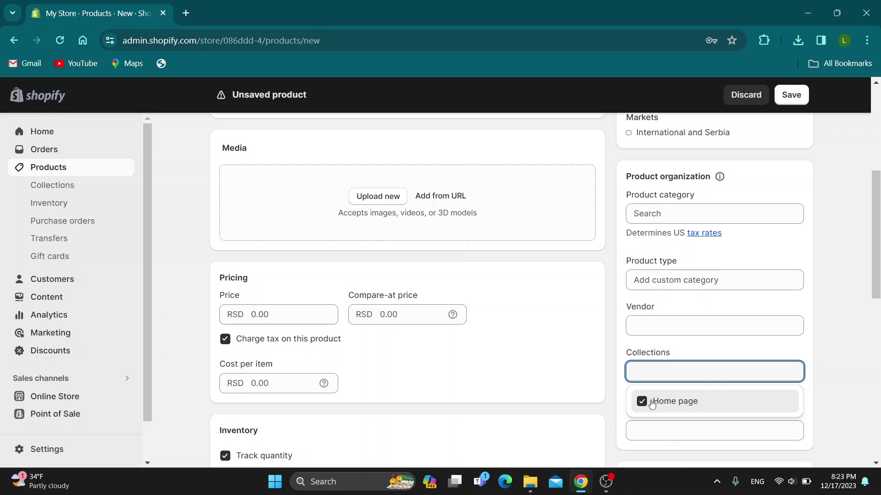
left_click(641, 401)
left_click(610, 390)
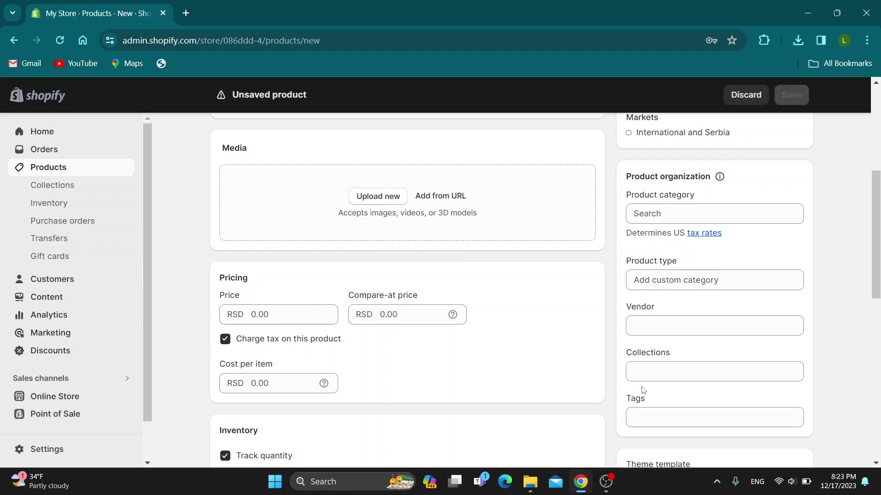
scroll(640, 399, "up", 8)
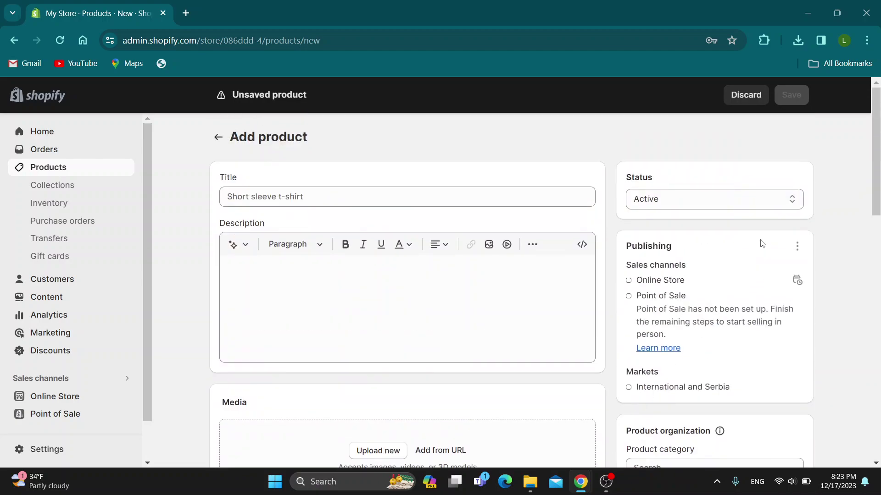
- Abandon the unsaved product and go back to the Home dashboard's setup guide
left_click(42, 131)
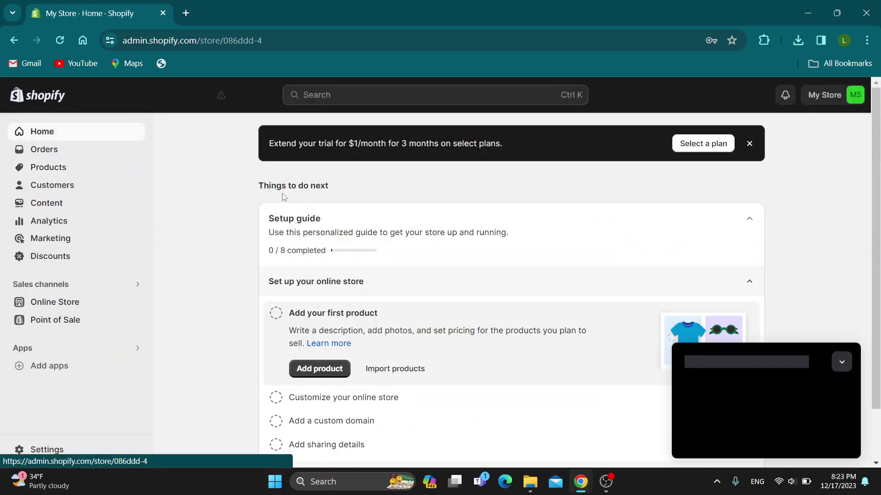
left_click(841, 361)
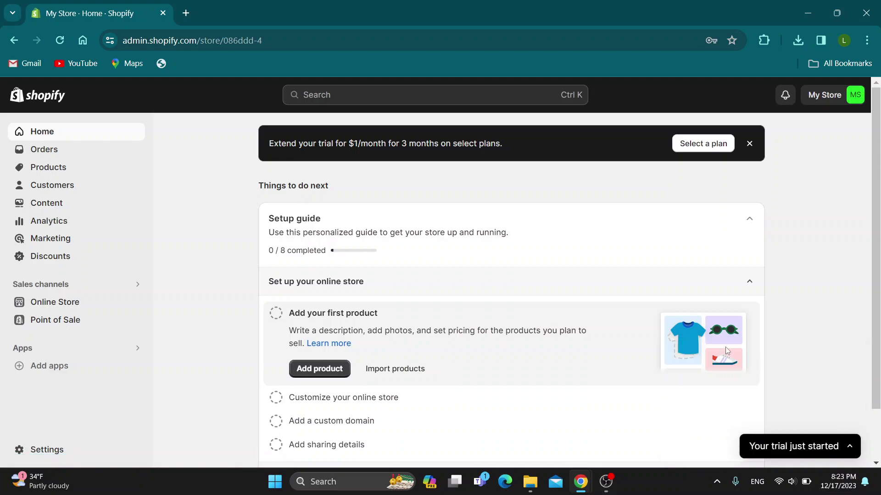